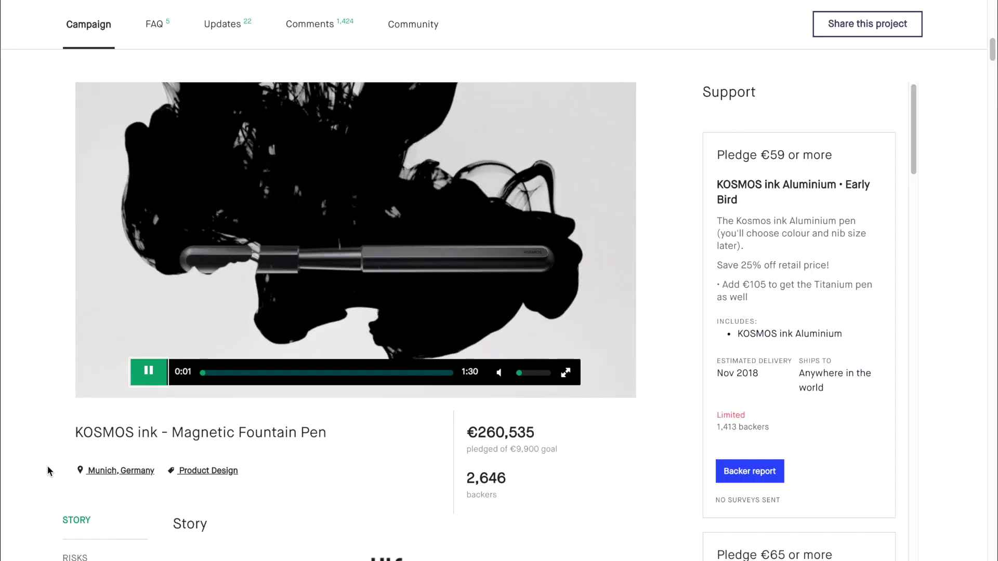
scroll(47, 466, "down", 5)
scroll(48, 466, "down", 3)
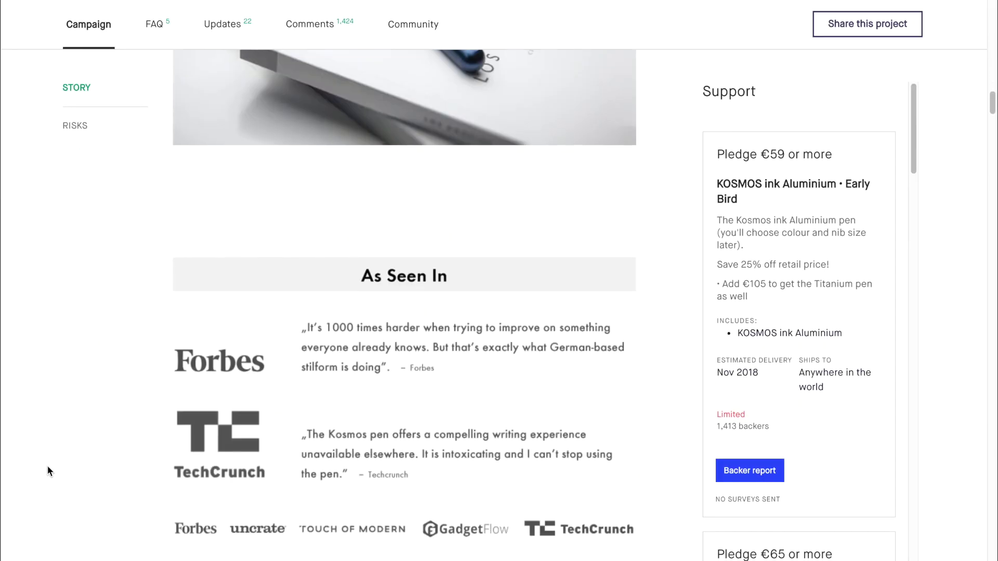